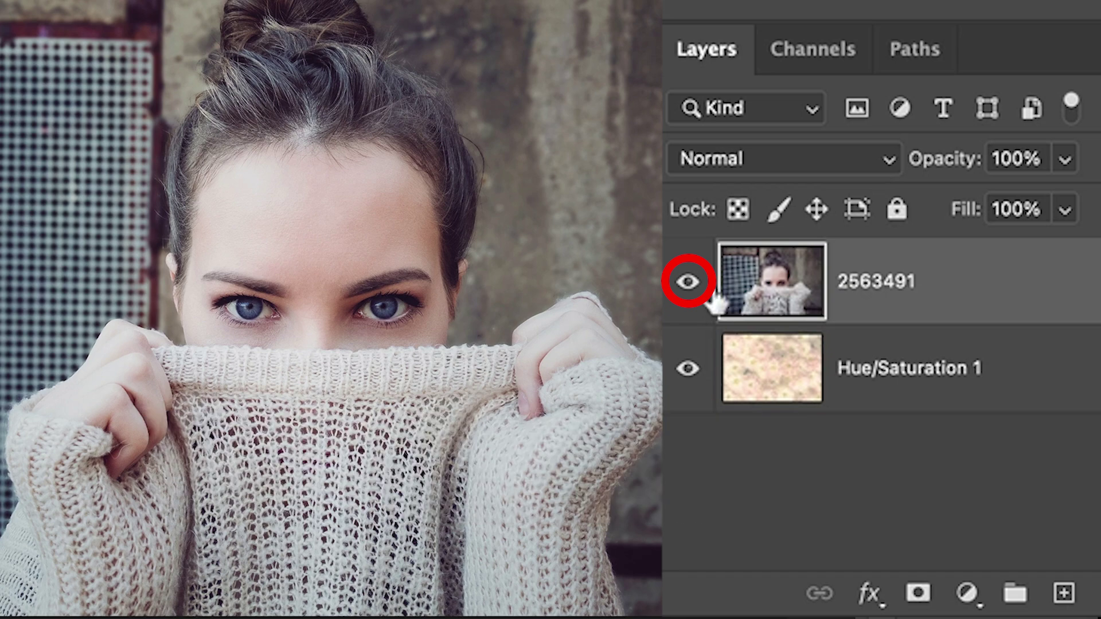
# Briefly hide and reshow portrait layer 2563491, then give it a white layer mask
pyautogui.click(687, 282)
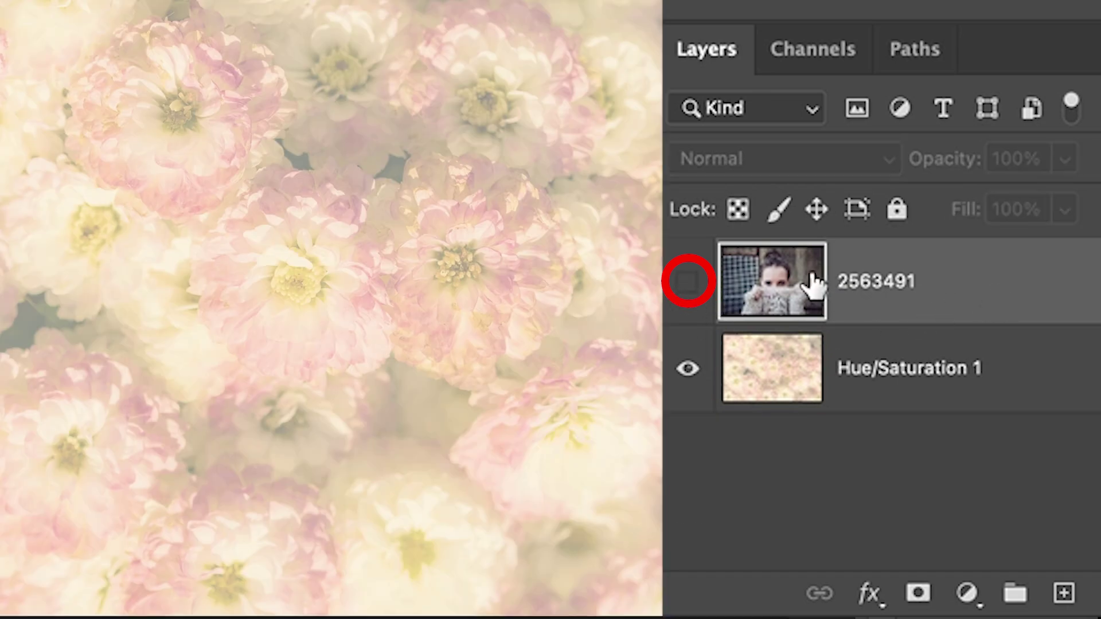
pyautogui.click(688, 283)
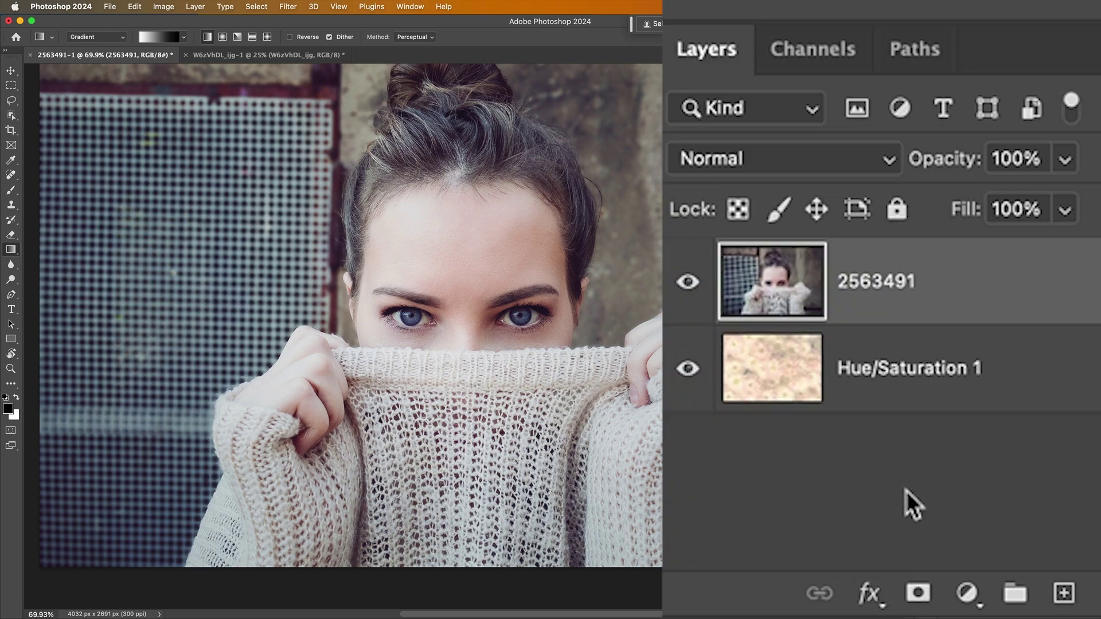
pyautogui.click(1019, 612)
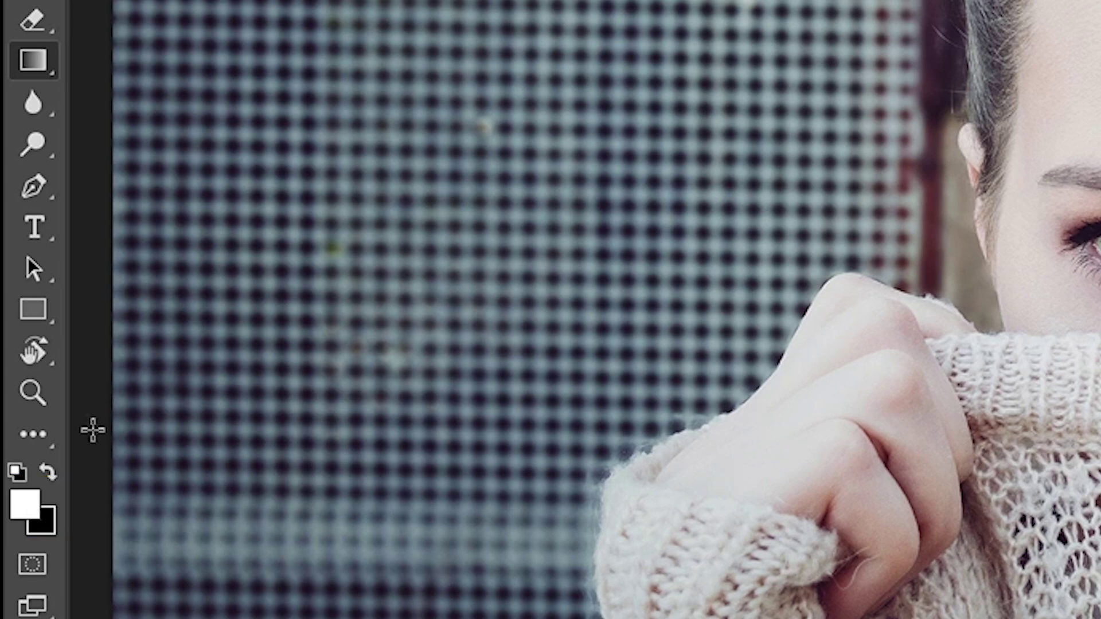
# Set the Gradient Tool to Gradient mode, Foreground to Background preset and Linear style
pyautogui.rightClick(32, 56)
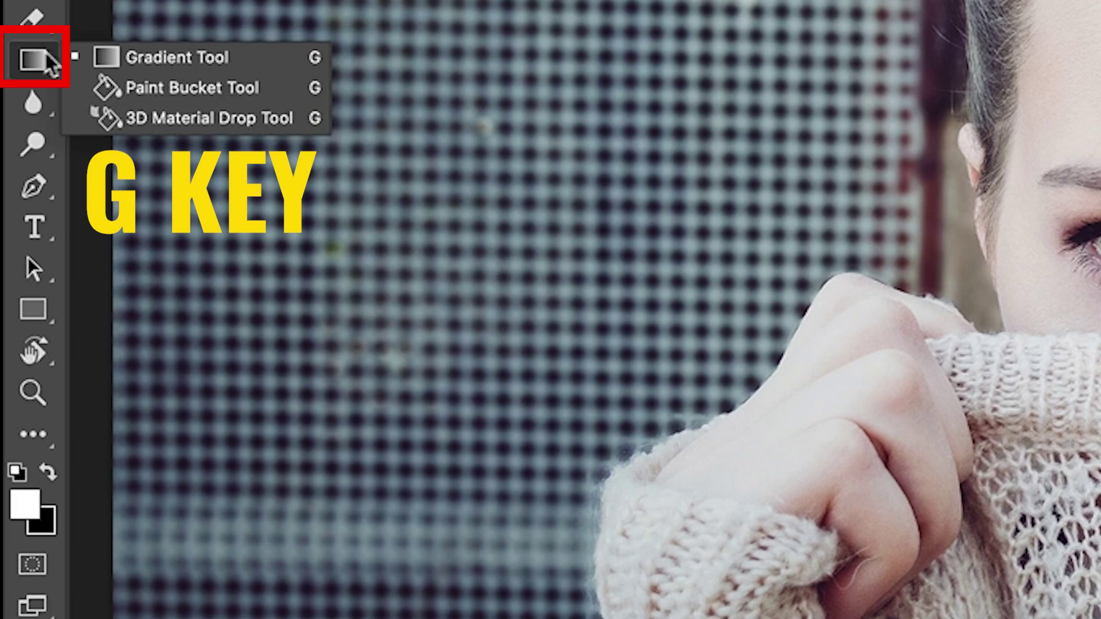
pyautogui.click(138, 56)
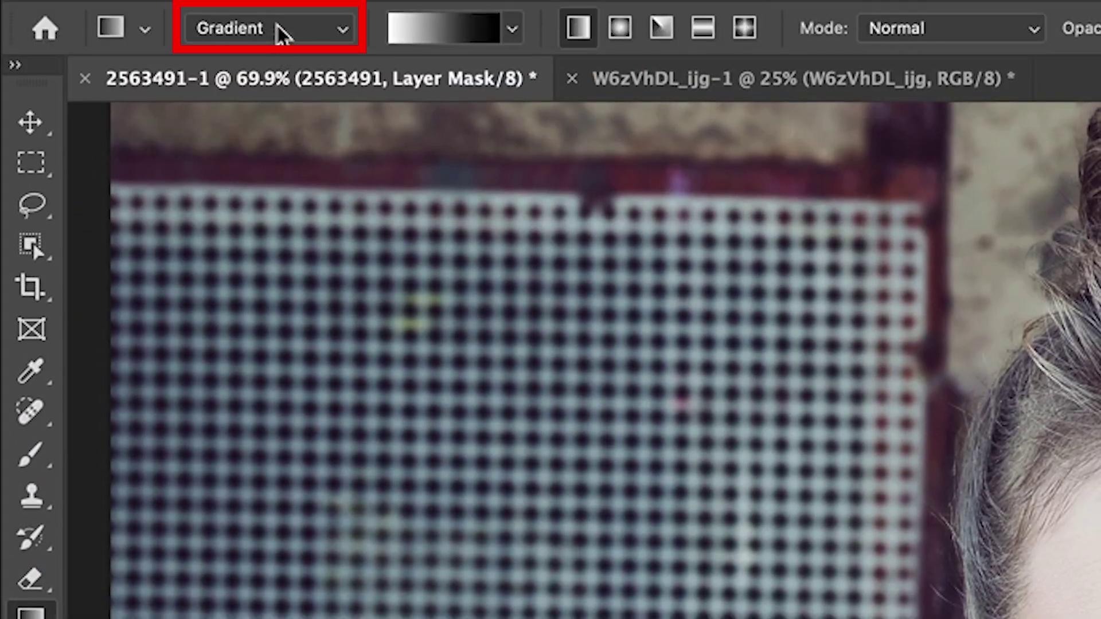
pyautogui.click(282, 31)
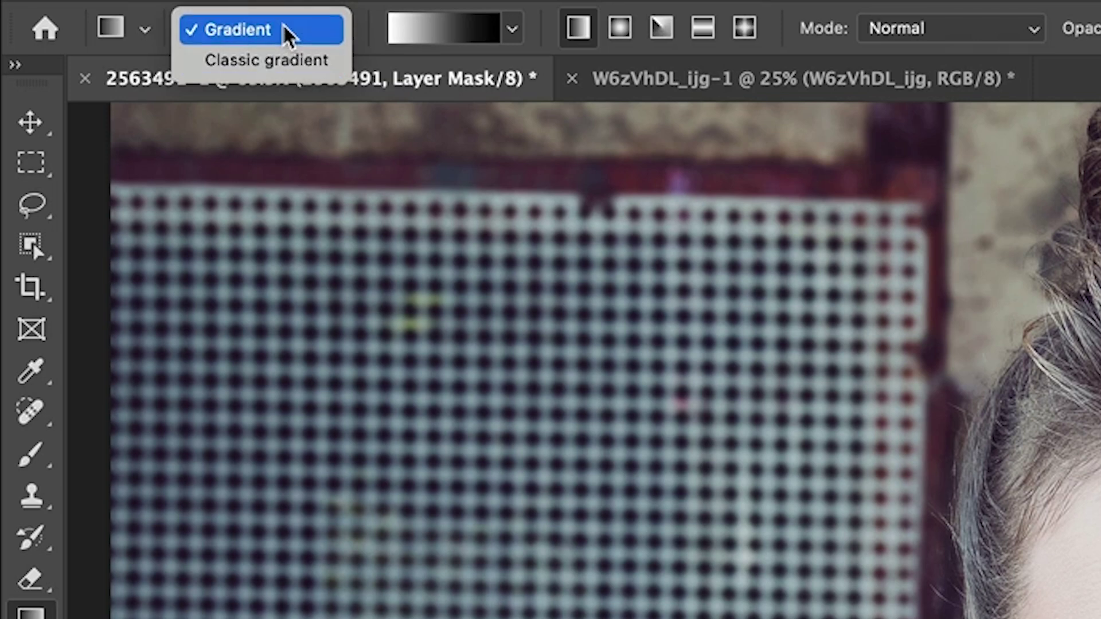
pyautogui.click(284, 34)
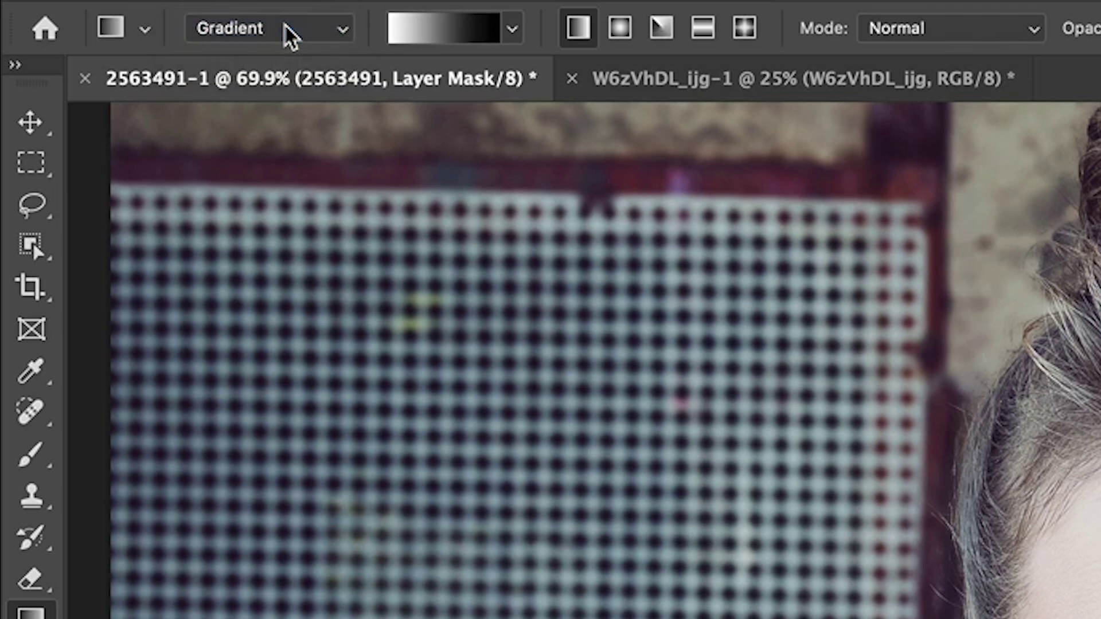
pyautogui.click(506, 28)
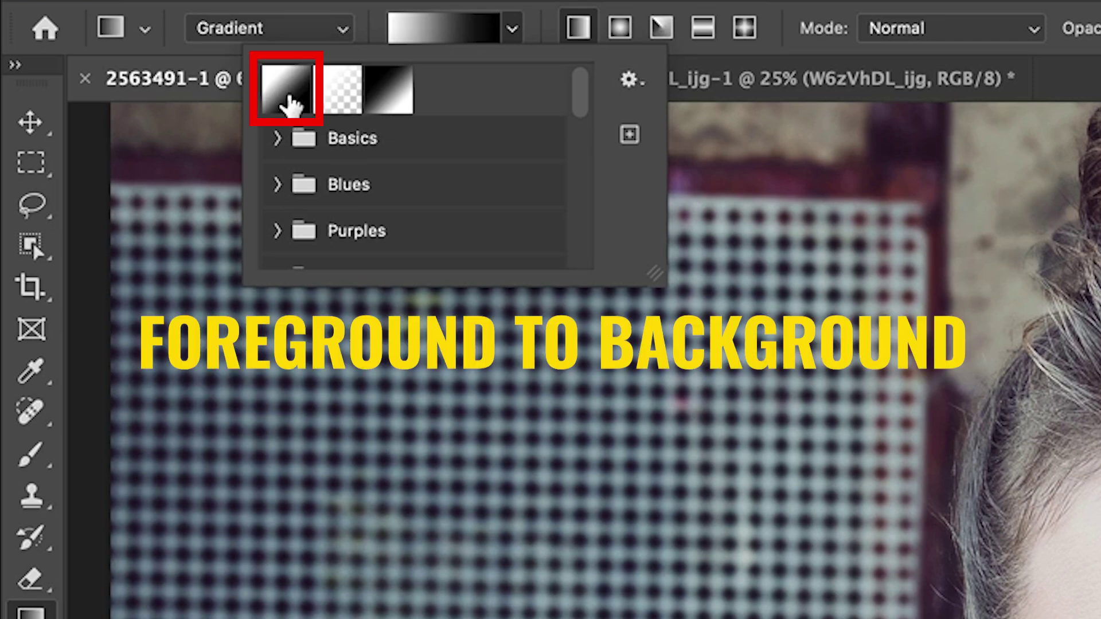
pyautogui.click(290, 103)
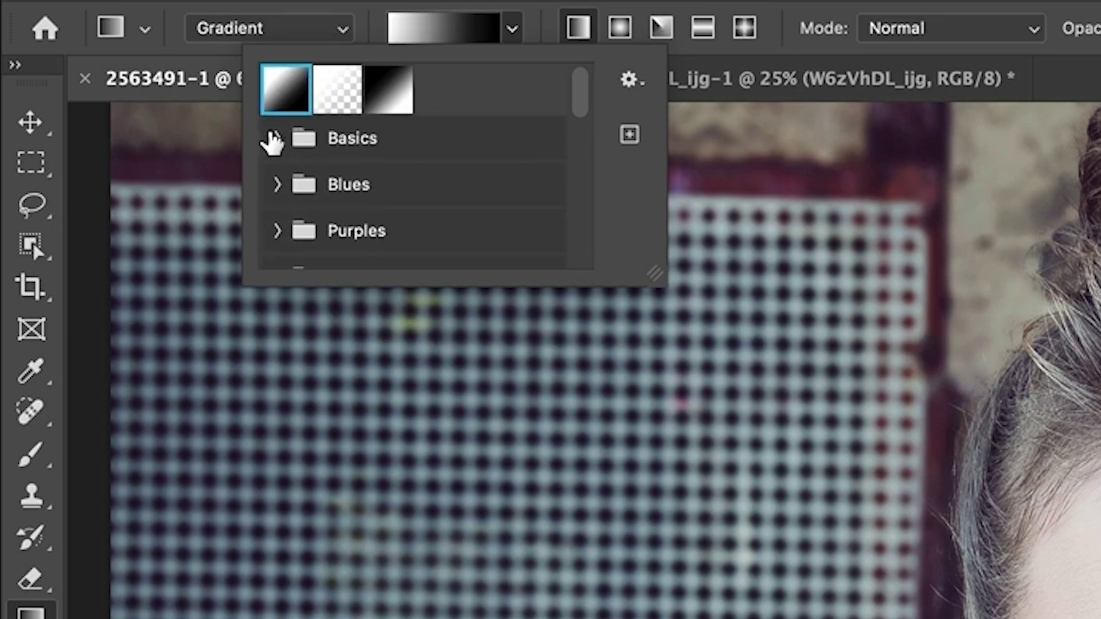
pyautogui.click(276, 139)
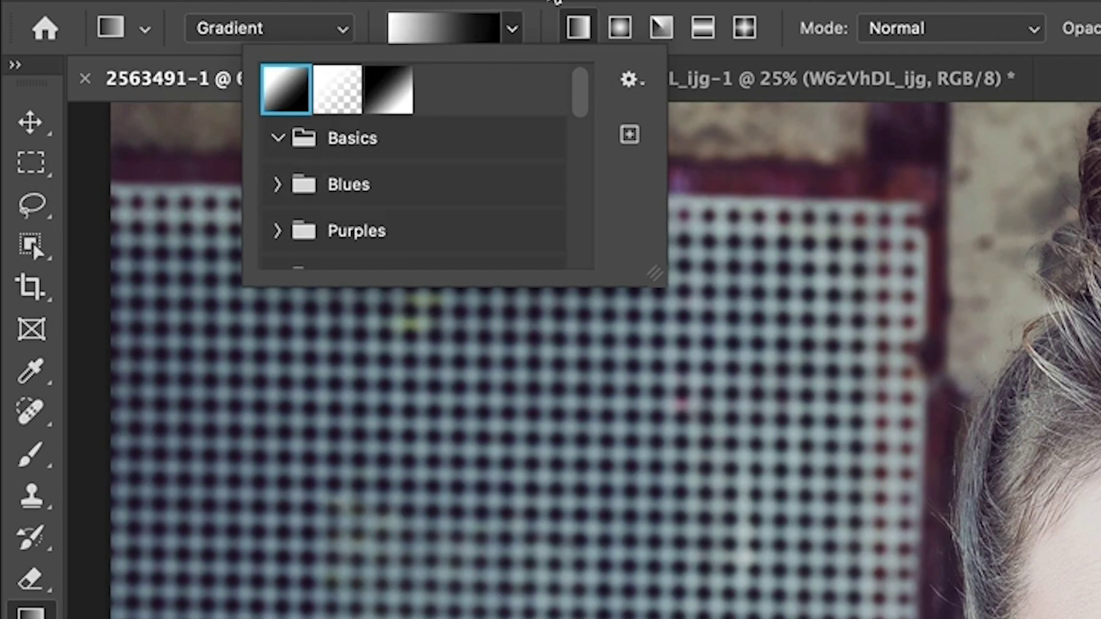
pyautogui.click(578, 28)
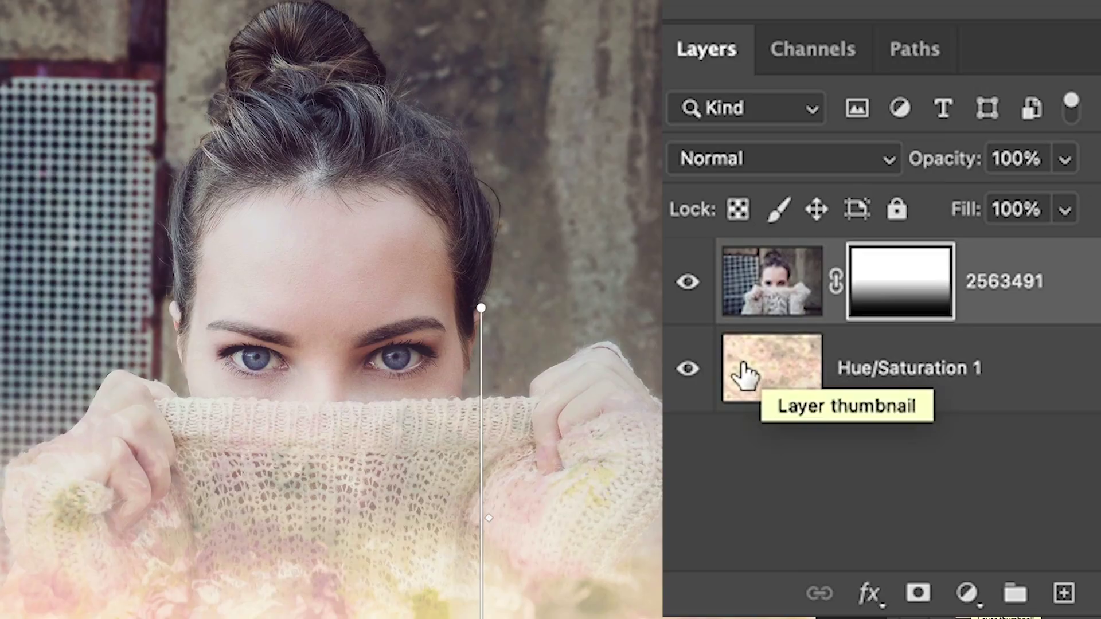
# Add a white-filled Layer 1 above Hue/Saturation 1, hide it, and select layer 2563491
pyautogui.click(919, 396)
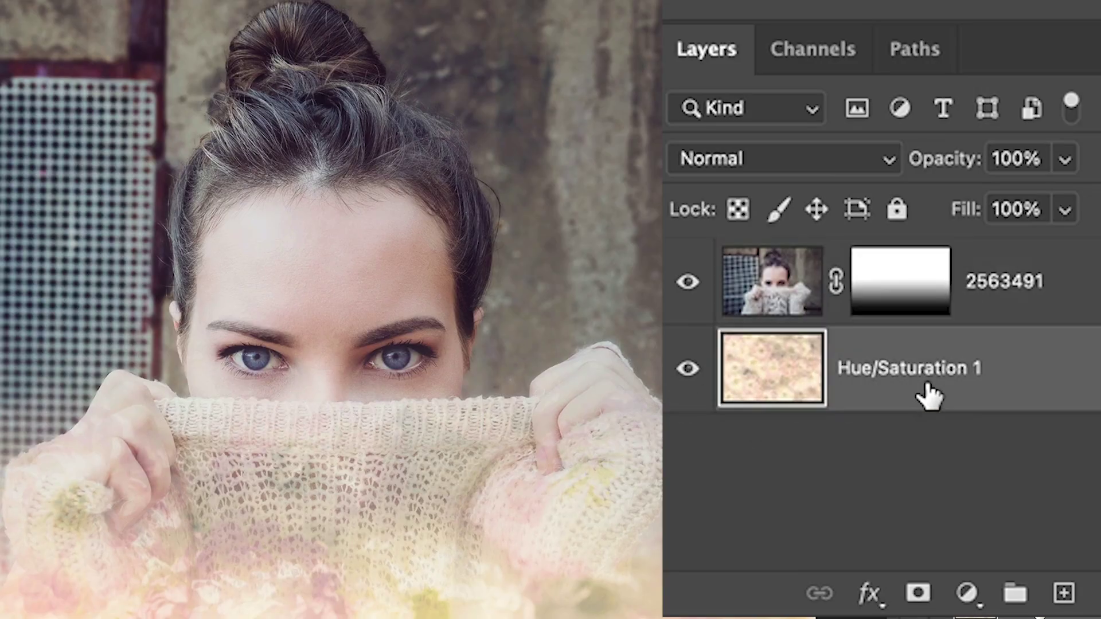
pyautogui.click(1065, 594)
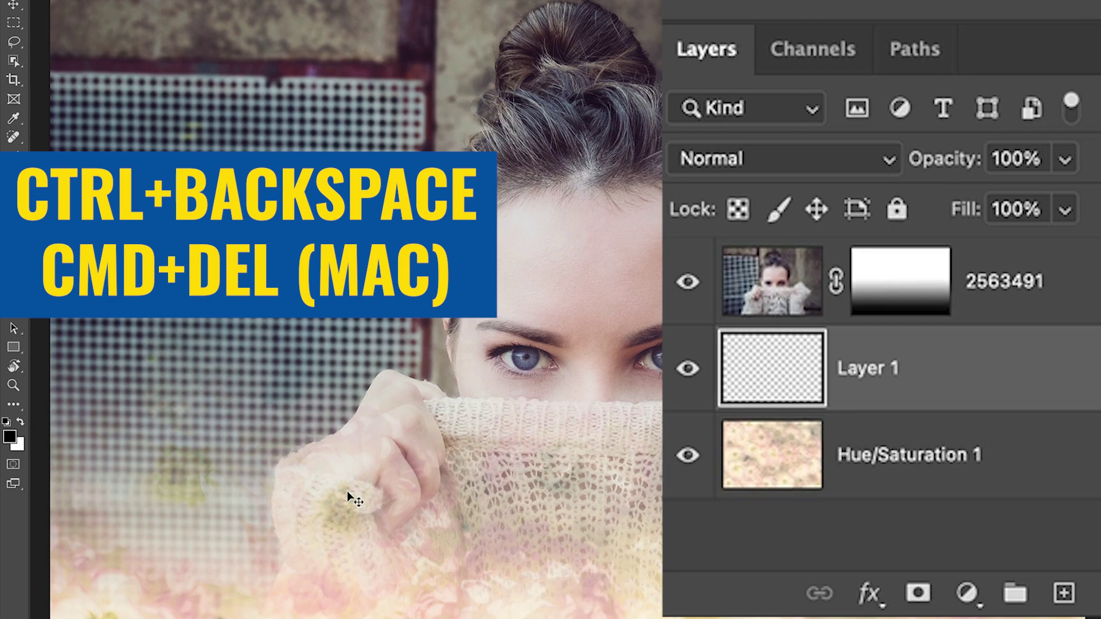
pyautogui.hotkey('ctrl', 'BackSpace')
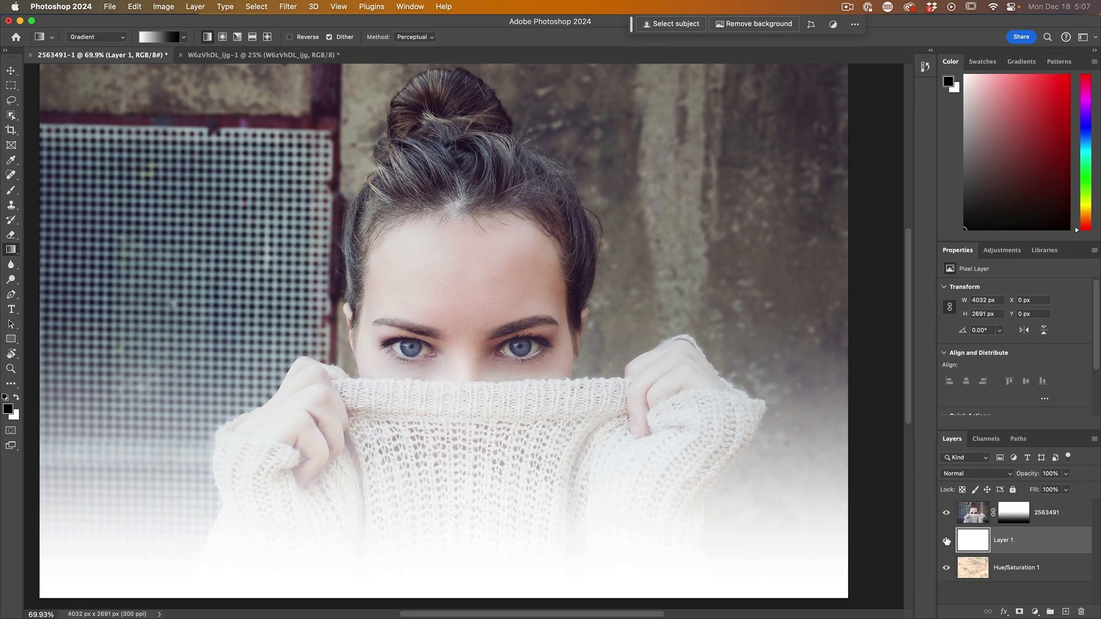
pyautogui.click(946, 541)
pyautogui.click(975, 512)
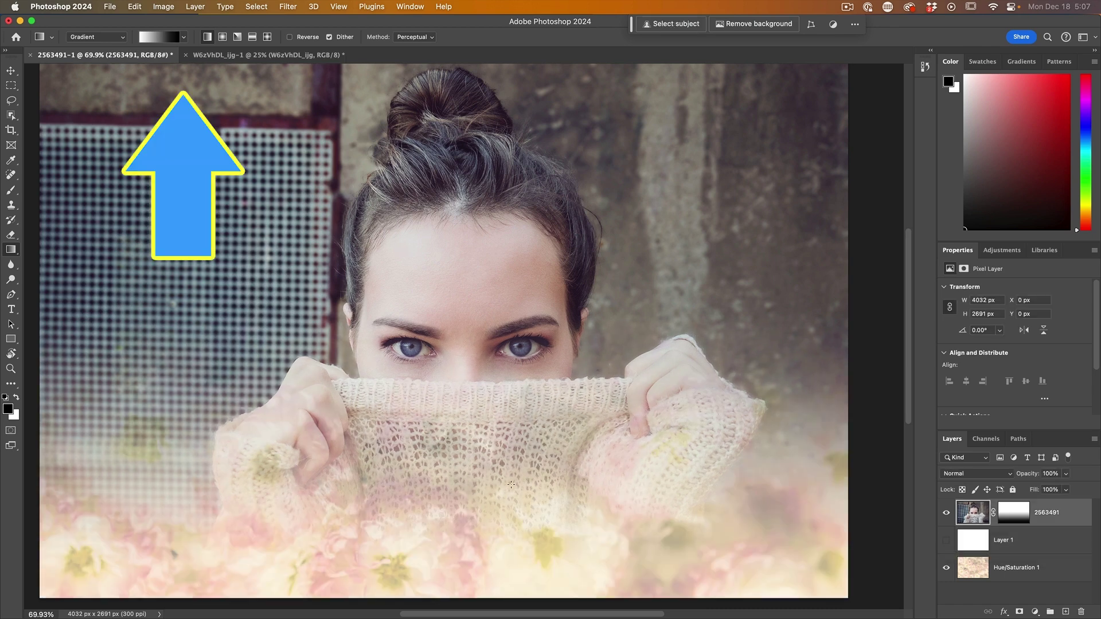
# Try and undo a gradient on the portrait mask, then group layer 2563491 into Group 1
pyautogui.click(1014, 513)
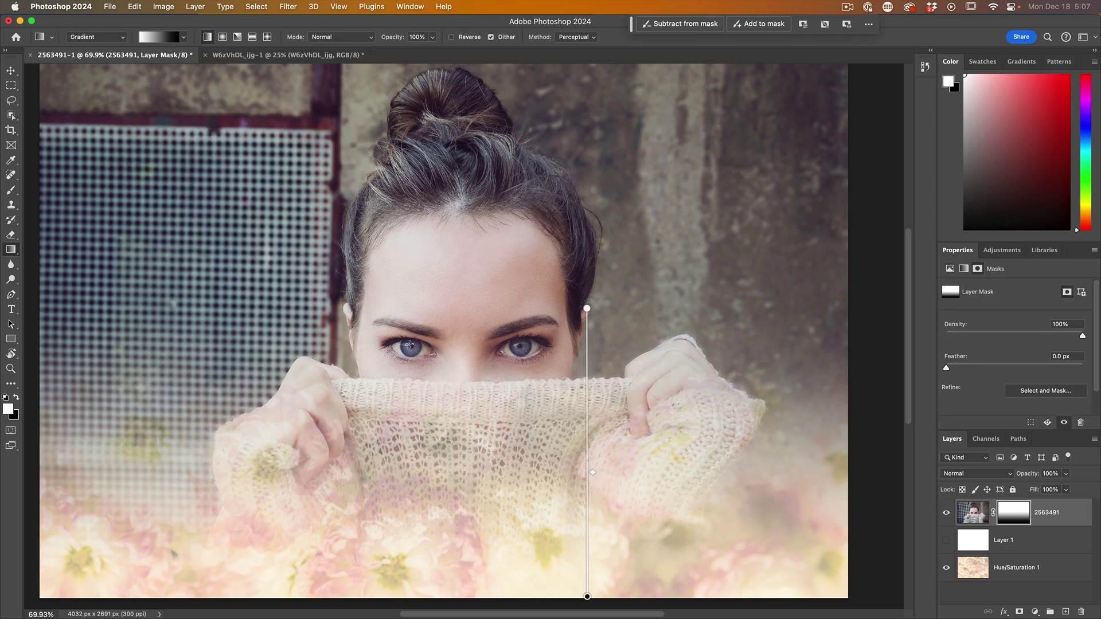
pyautogui.moveTo(430, 95); pyautogui.dragTo(446, 293)
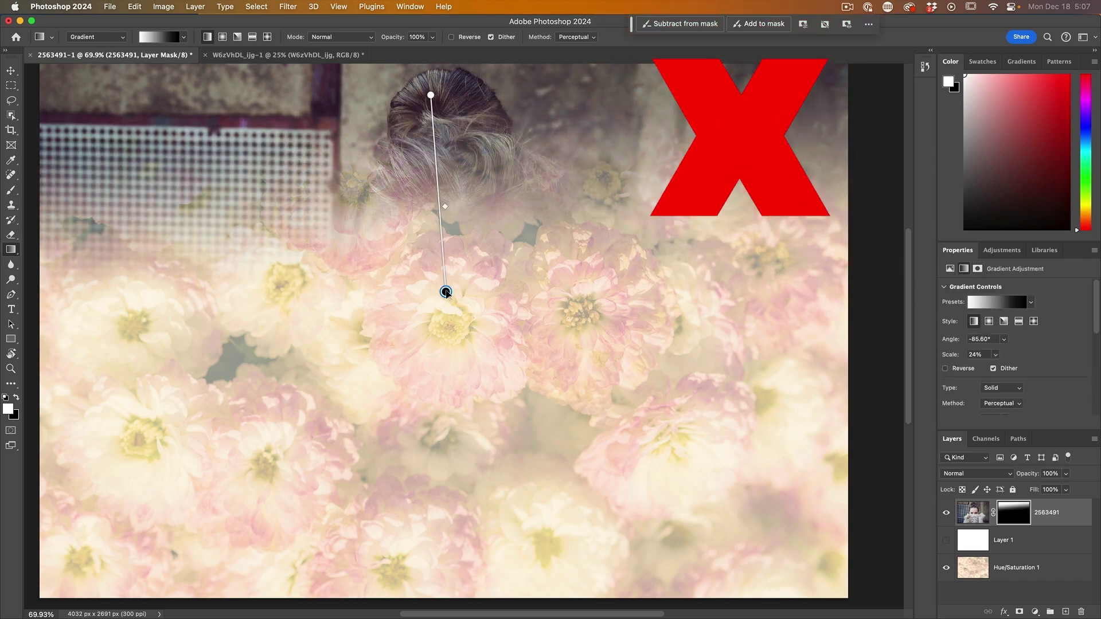
pyautogui.press('Return')
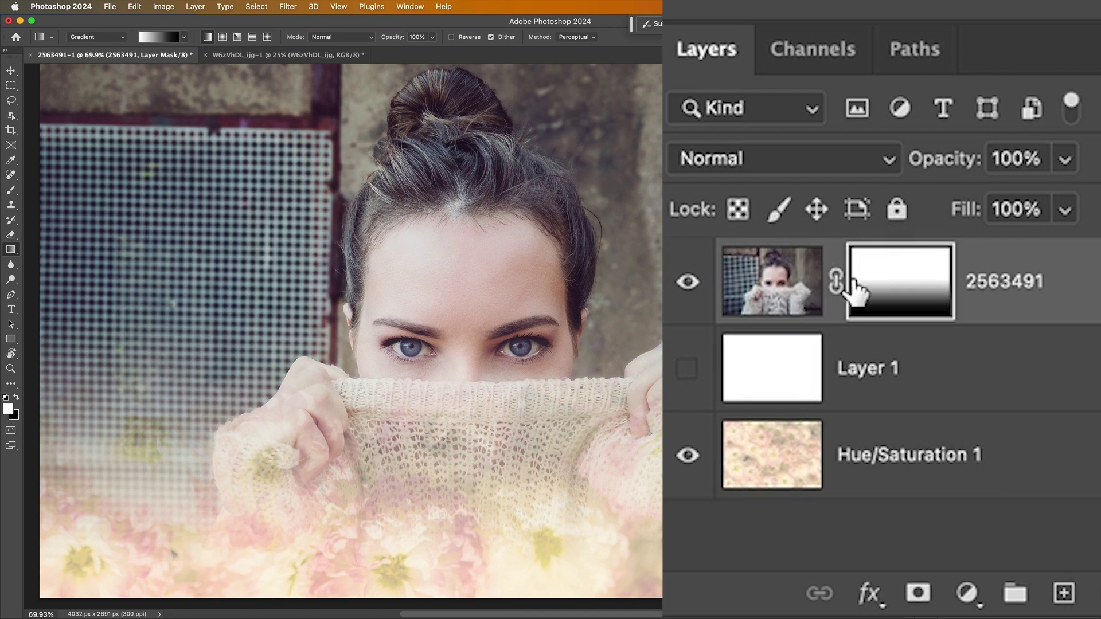
pyautogui.click(798, 281)
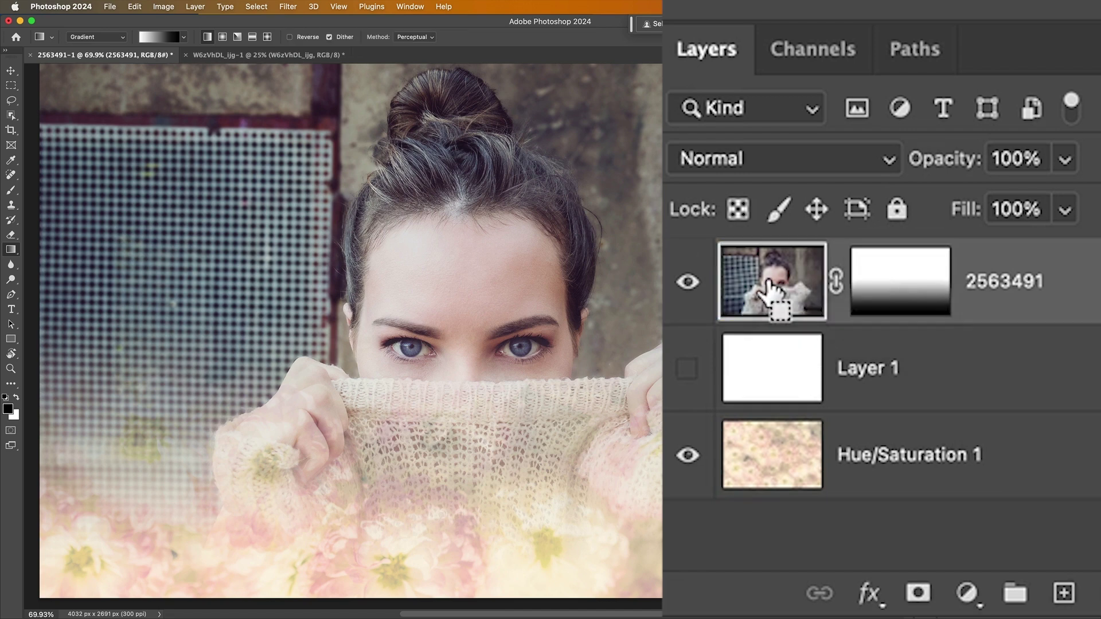
pyautogui.moveTo(769, 293); pyautogui.dragTo(771, 295)
pyautogui.press('super+g')
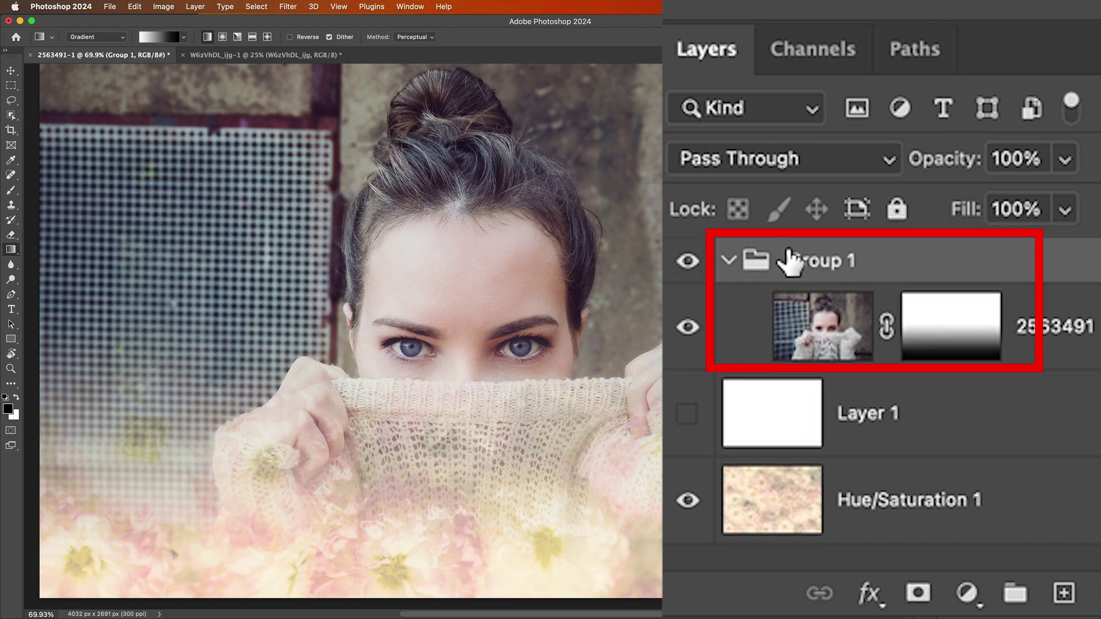
# Mask Group 1 with a linear gradient fading the portrait's top, keeping Layer 1 hidden
pyautogui.click(917, 594)
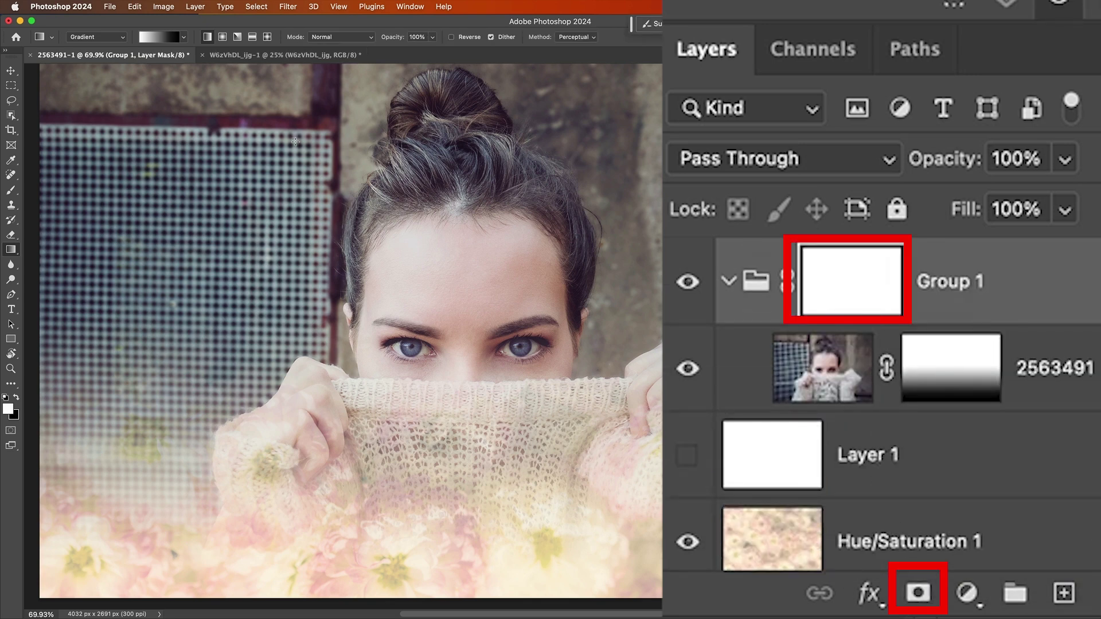
pyautogui.moveTo(307, 222); pyautogui.dragTo(304, 68)
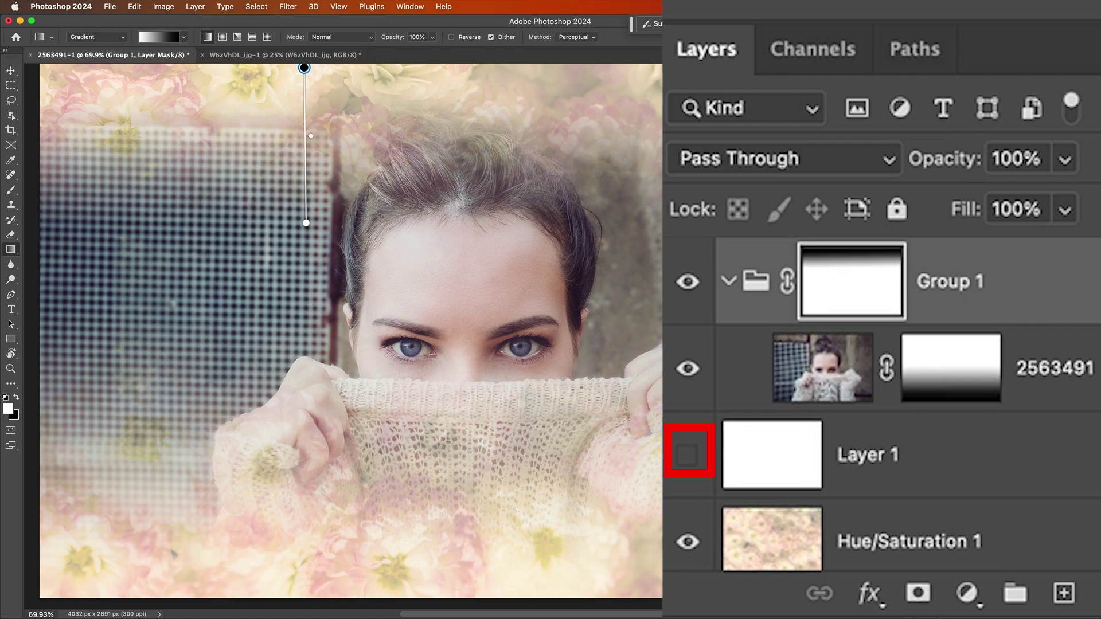
pyautogui.click(689, 455)
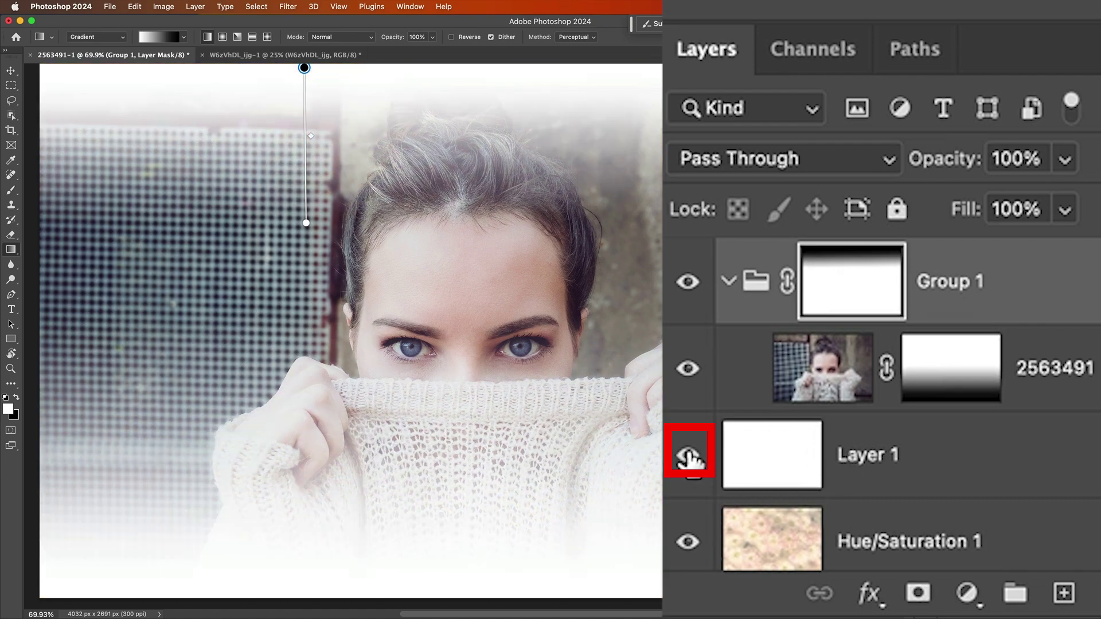
pyautogui.click(690, 457)
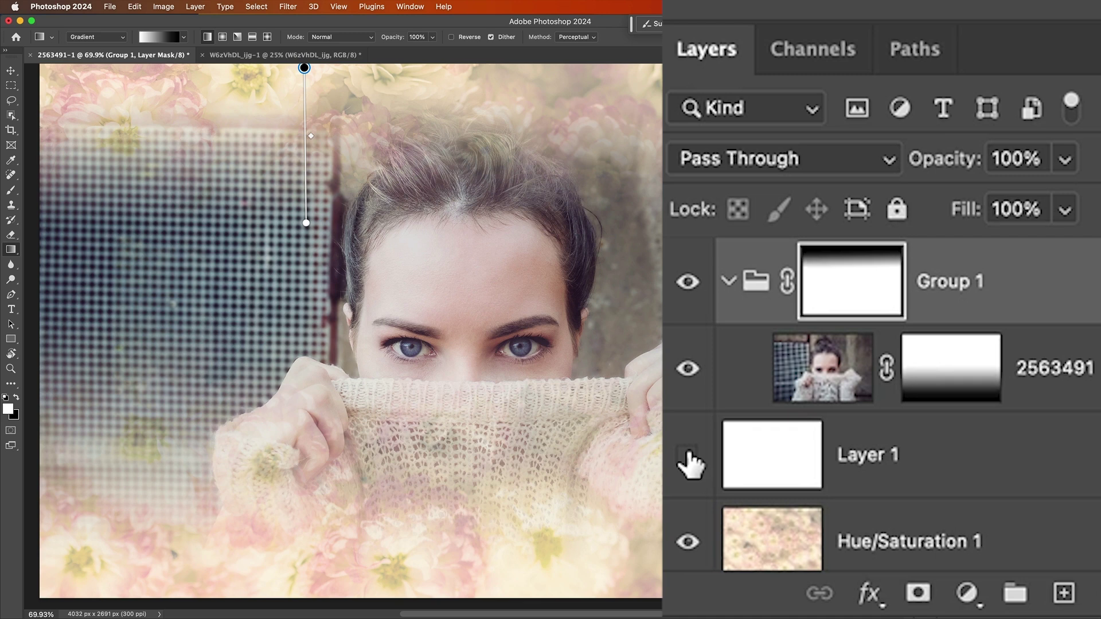
pyautogui.click(750, 283)
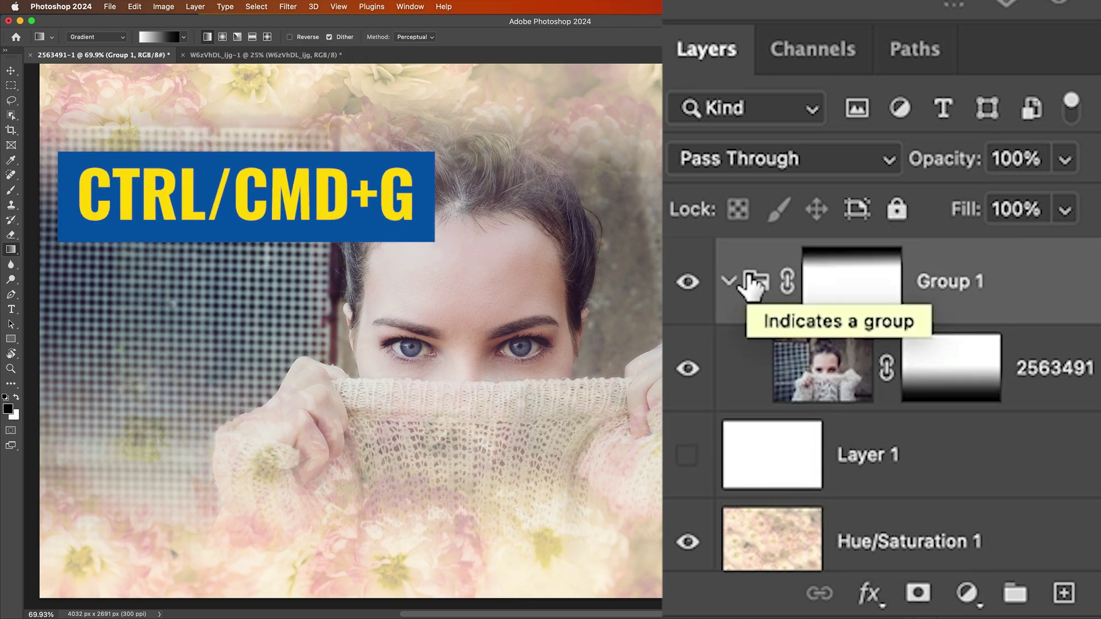
# Wrap Group 1 in Group 2 and mask it with a gradient fading the right edge
pyautogui.press('super+g')
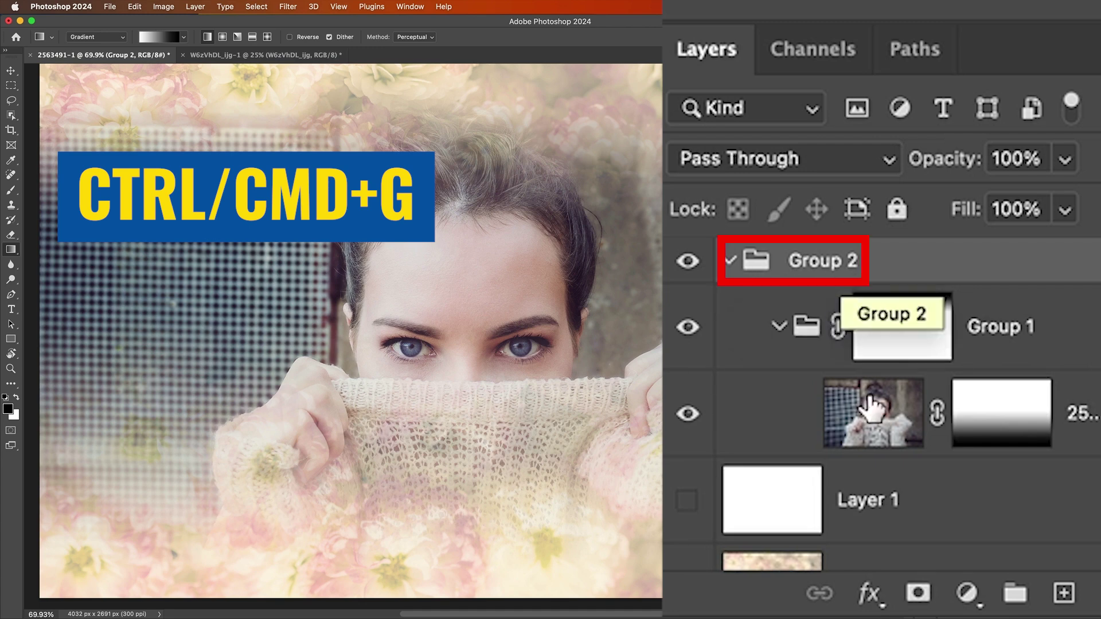
pyautogui.click(917, 594)
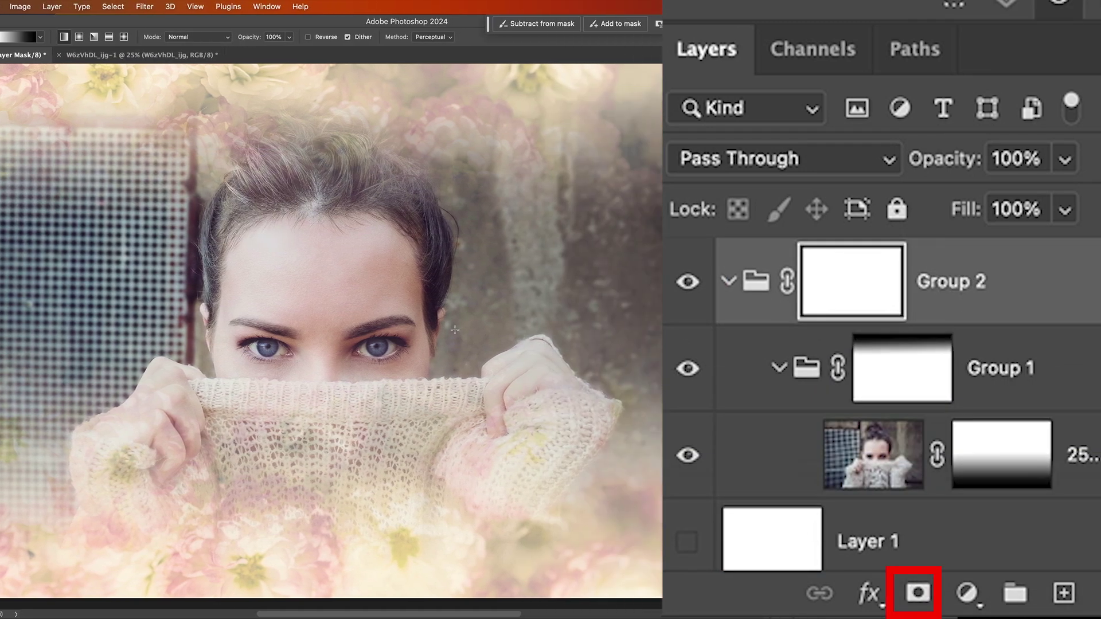
pyautogui.moveTo(495, 330); pyautogui.dragTo(651, 327)
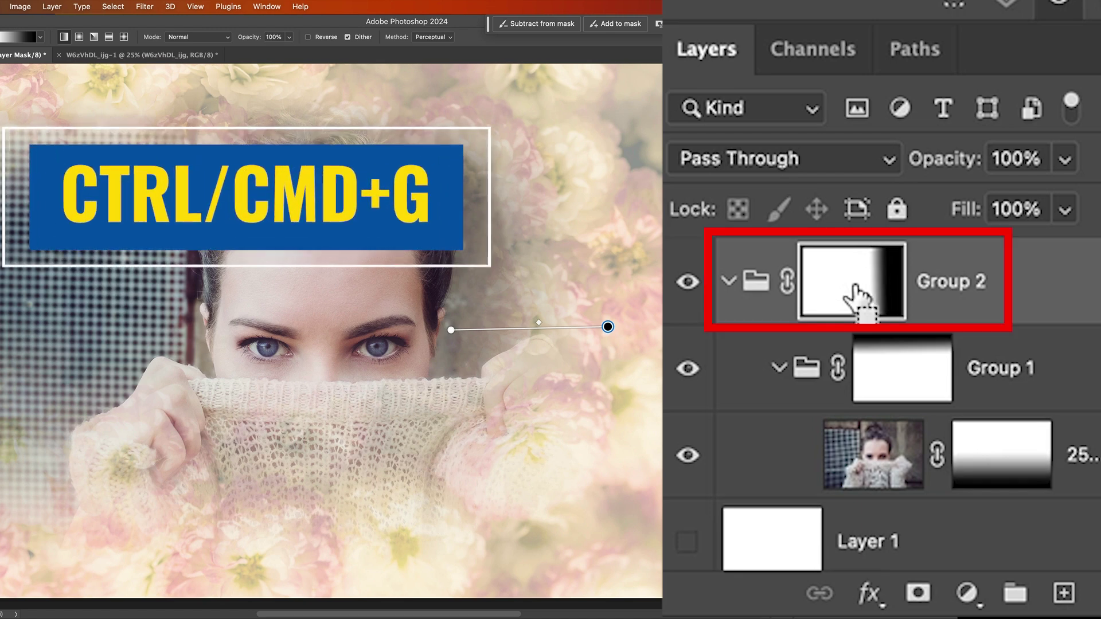
# Wrap Group 2 in Group 3 and mask it with a gradient fading the left edge
pyautogui.hotkey('ctrl', 'g')
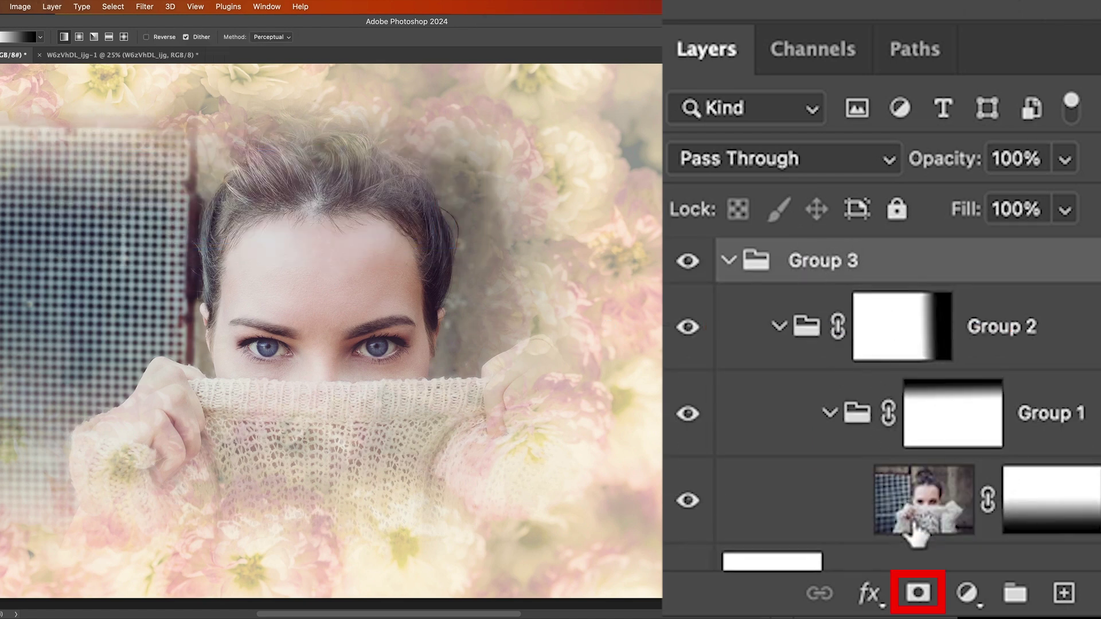
pyautogui.click(919, 594)
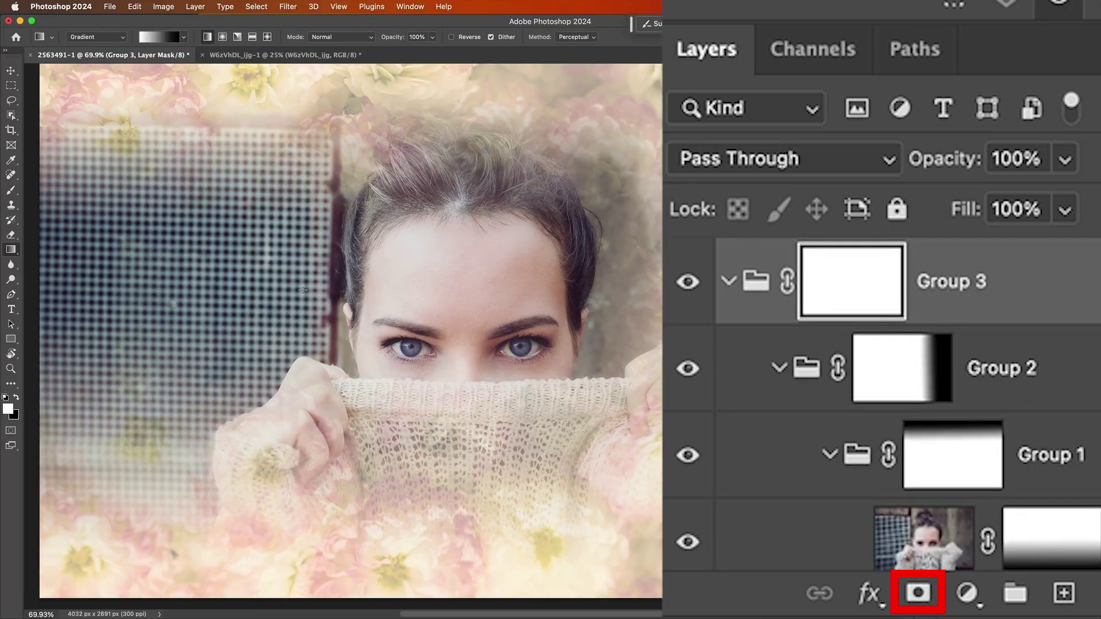
pyautogui.moveTo(303, 290); pyautogui.dragTo(133, 290)
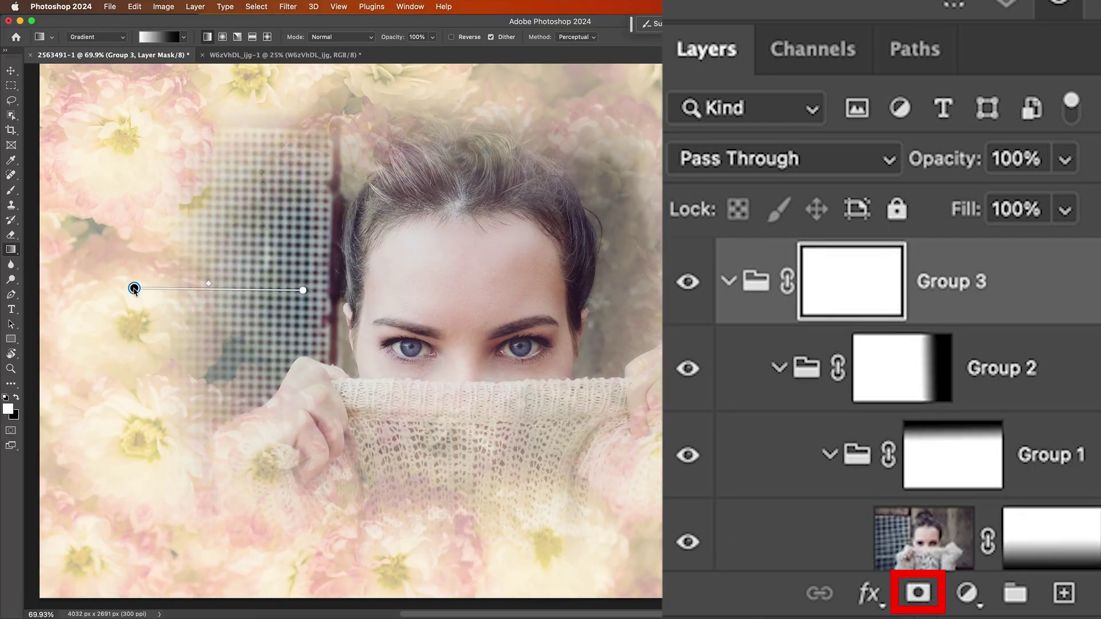
pyautogui.moveTo(305, 292); pyautogui.dragTo(312, 293)
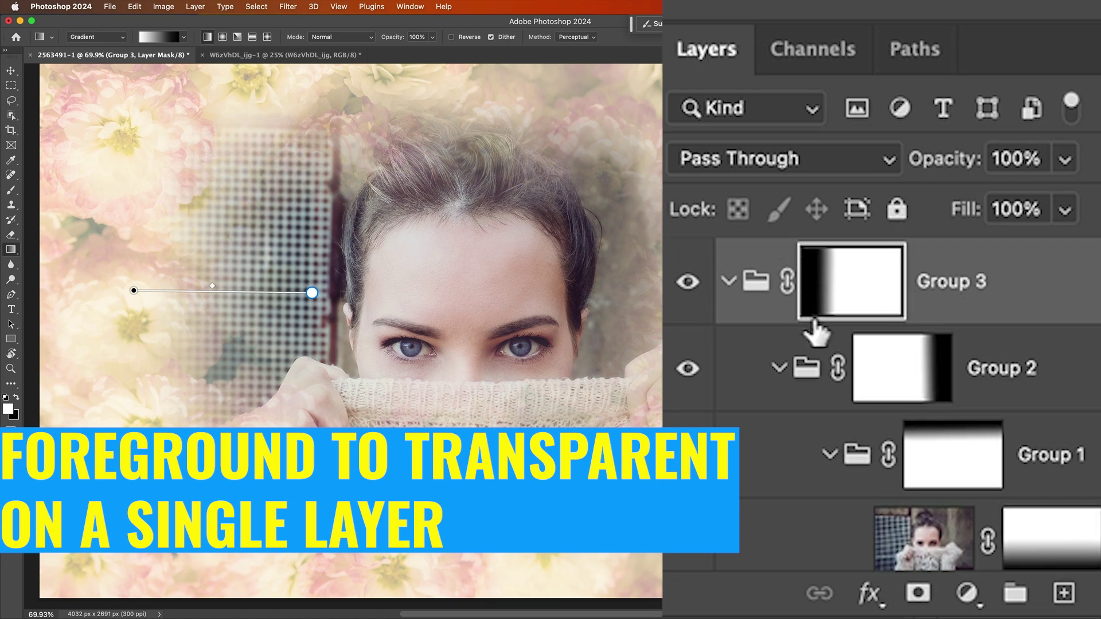
# Review the Group 2 and Group 1 gradient masks, then show the white Layer 1
pyautogui.click(912, 367)
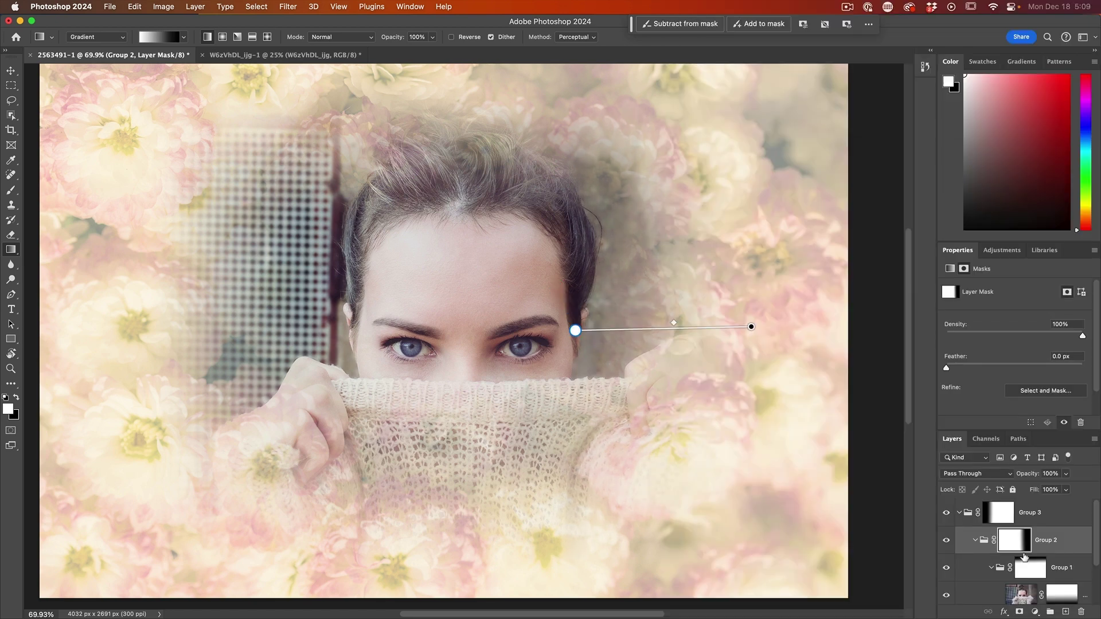
pyautogui.click(1025, 560)
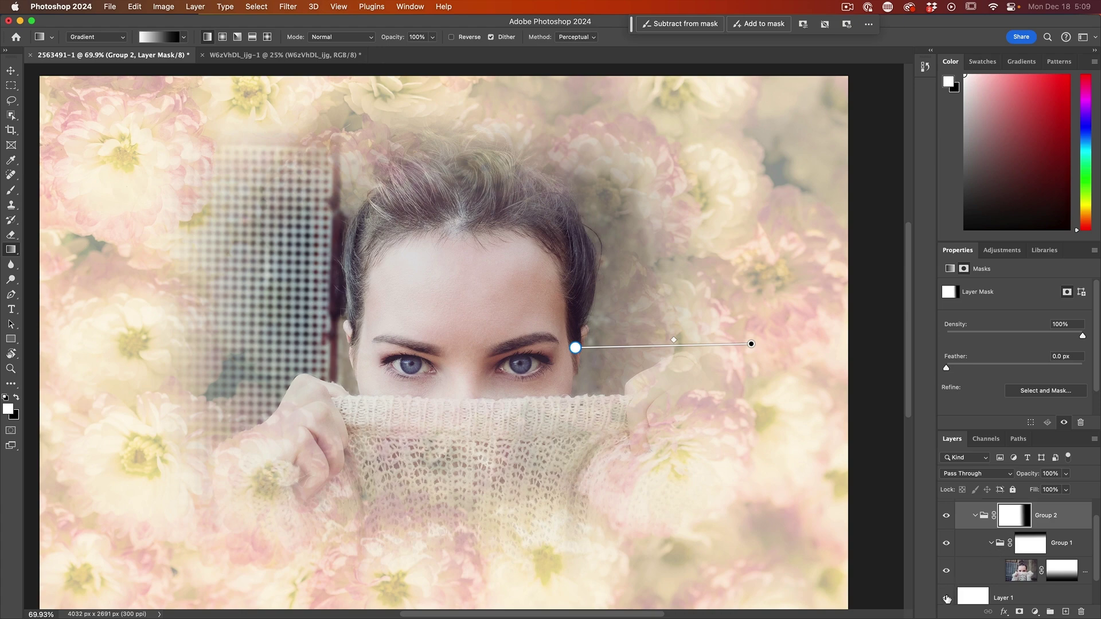
pyautogui.click(947, 599)
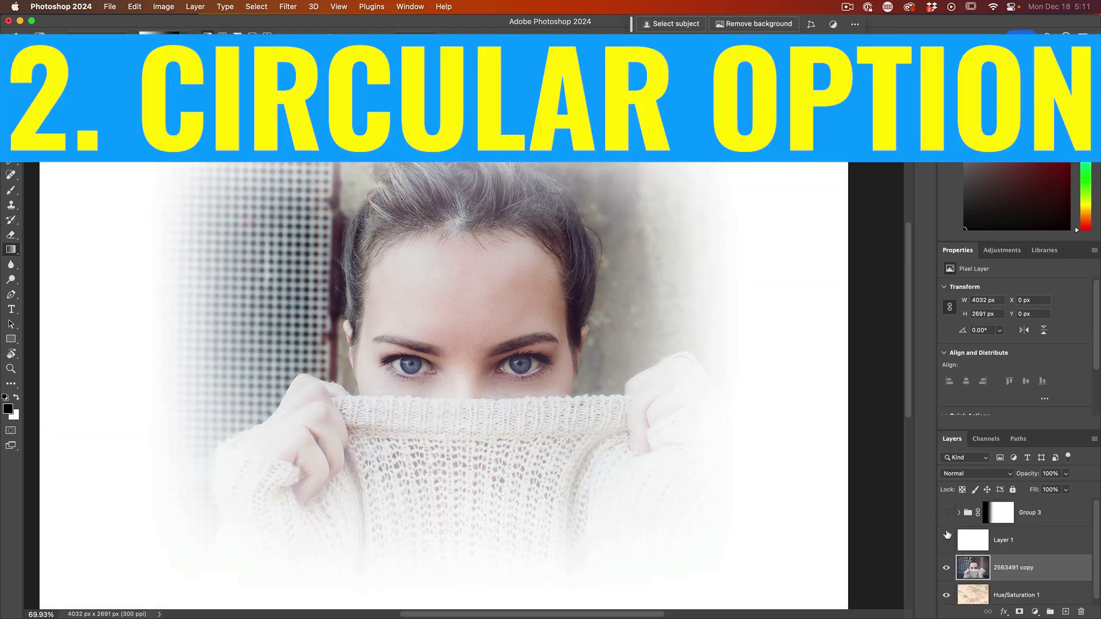
# Hide Layer 1 and add a white layer mask to the 2563491 copy
pyautogui.click(947, 538)
pyautogui.scroll(-1, 1063, 591)
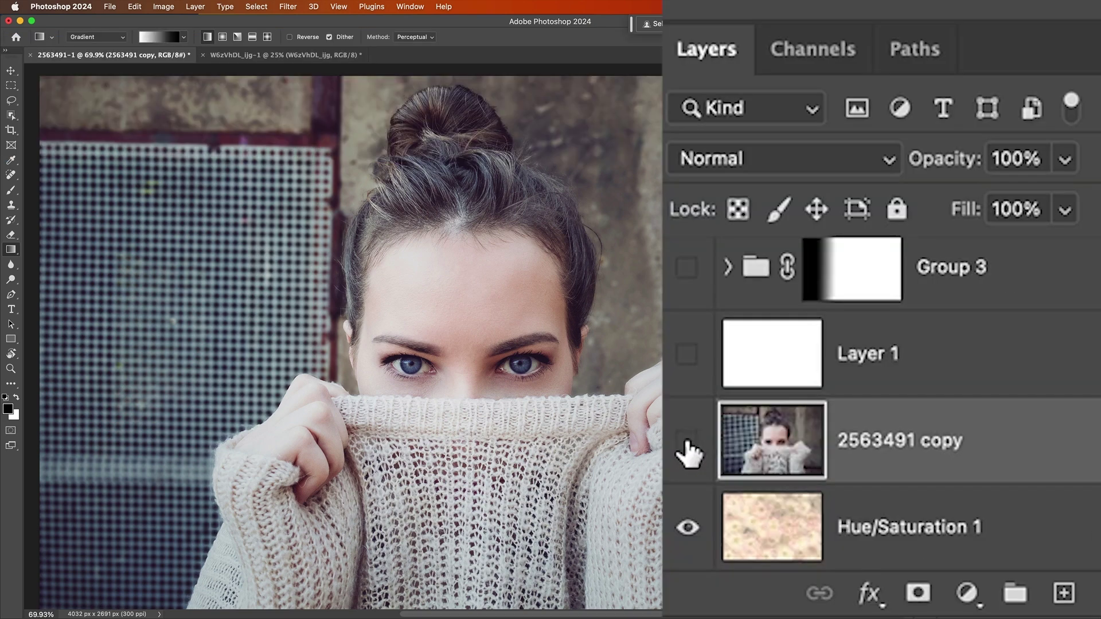
pyautogui.click(687, 442)
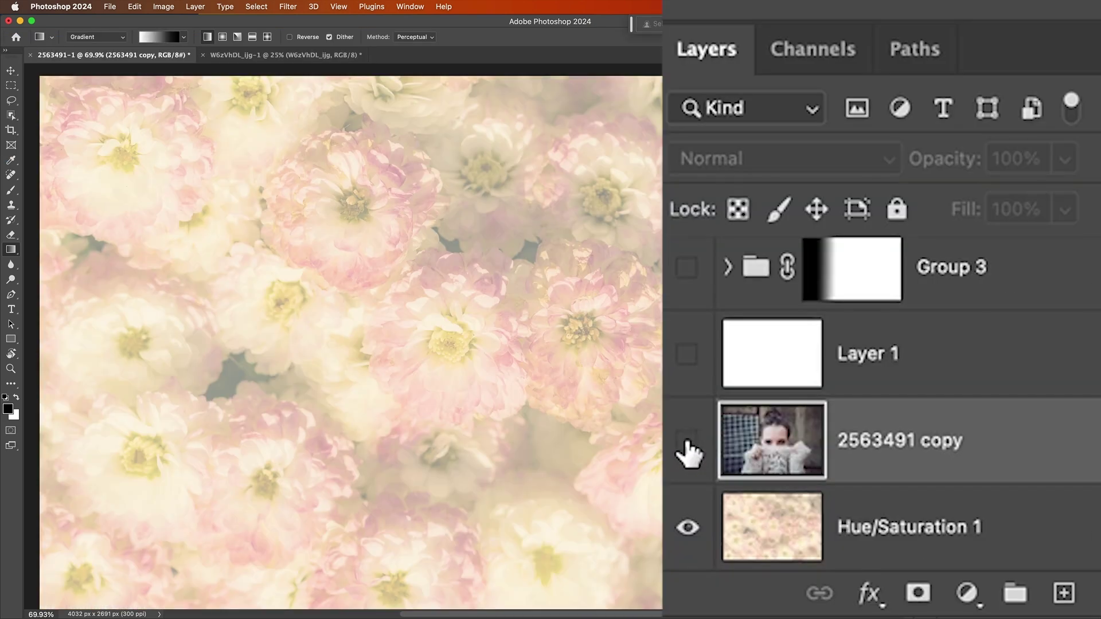
pyautogui.click(688, 442)
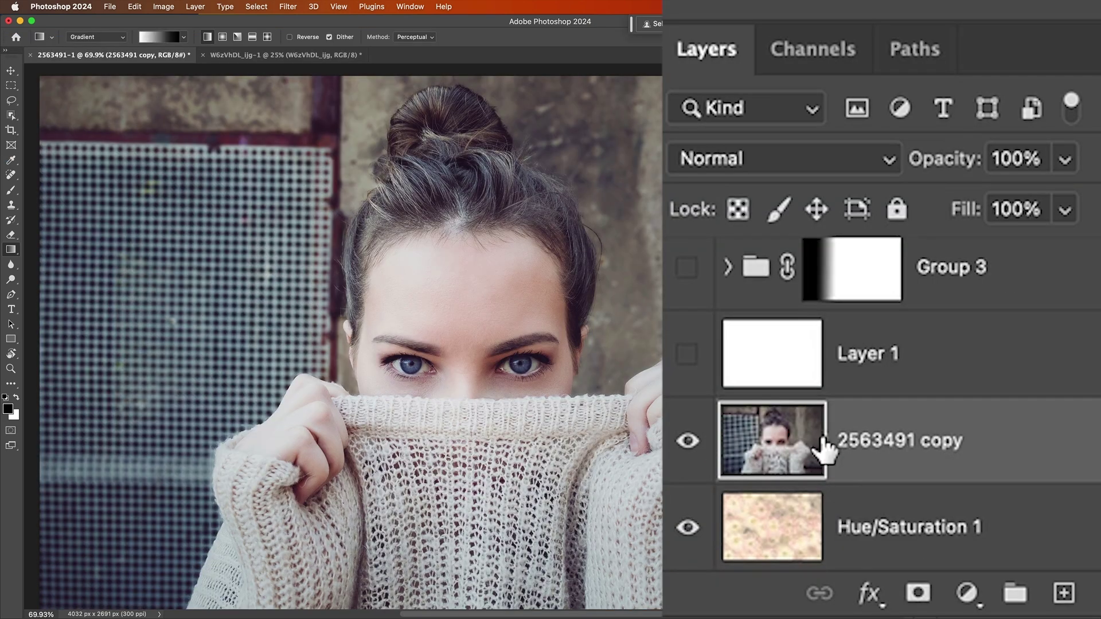
pyautogui.click(918, 594)
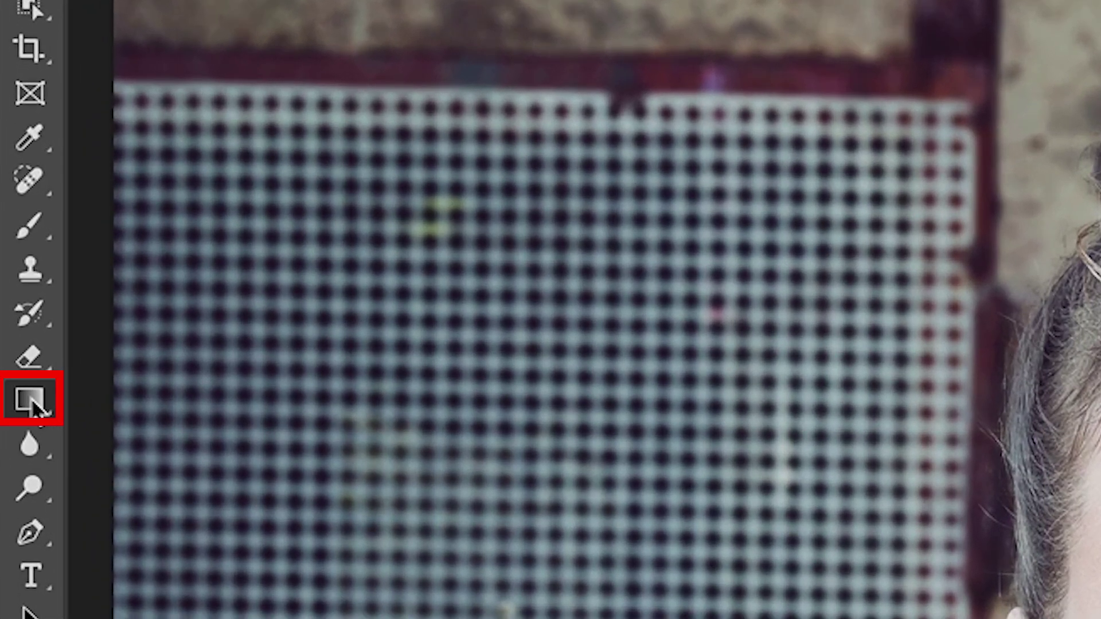
# Set the Gradient Tool to the white-to-black Basics preset with Radial style
pyautogui.rightClick(33, 403)
pyautogui.click(154, 408)
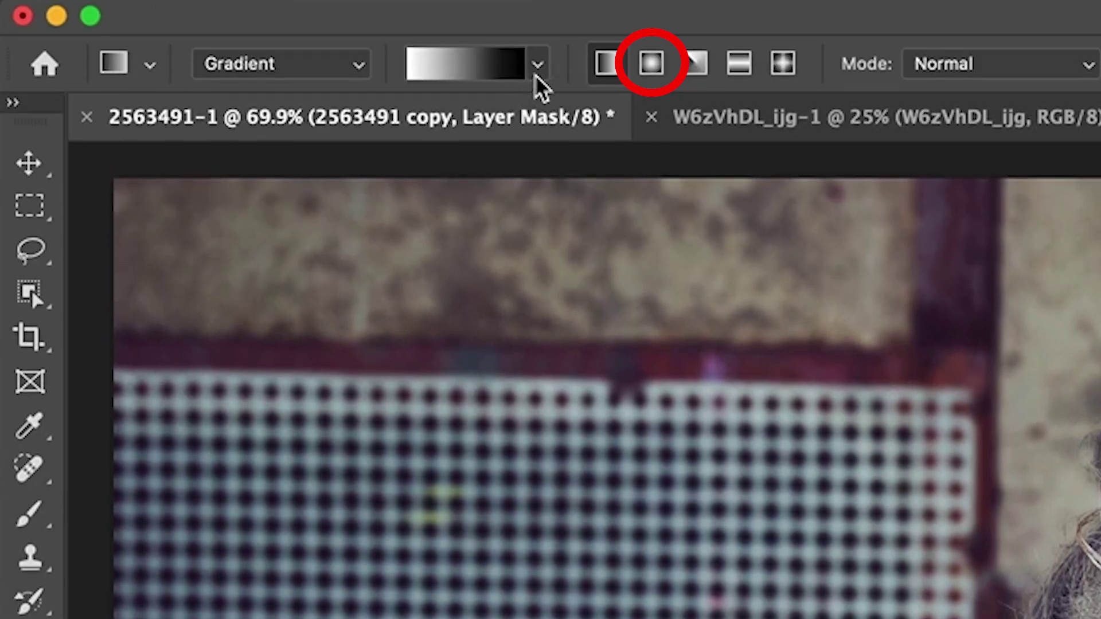
pyautogui.click(537, 73)
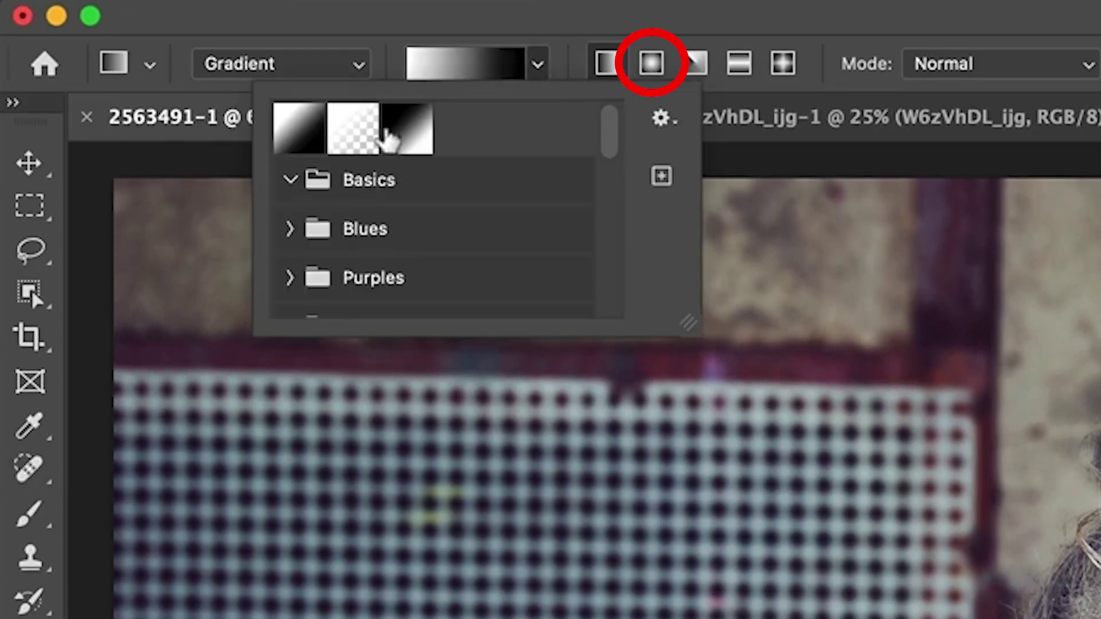
pyautogui.click(302, 135)
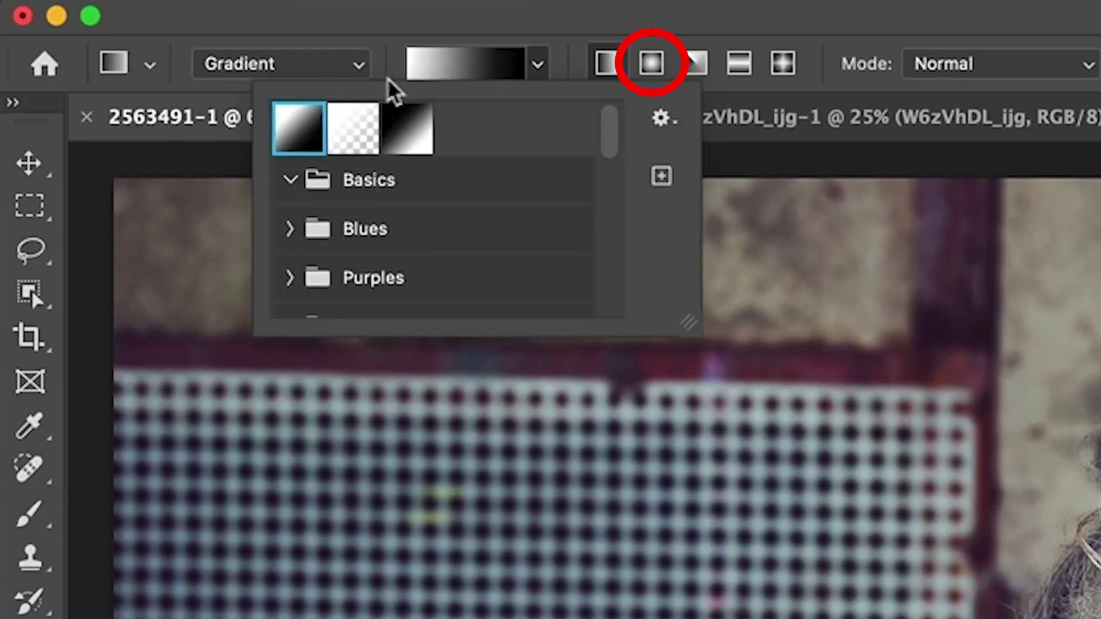
pyautogui.click(658, 66)
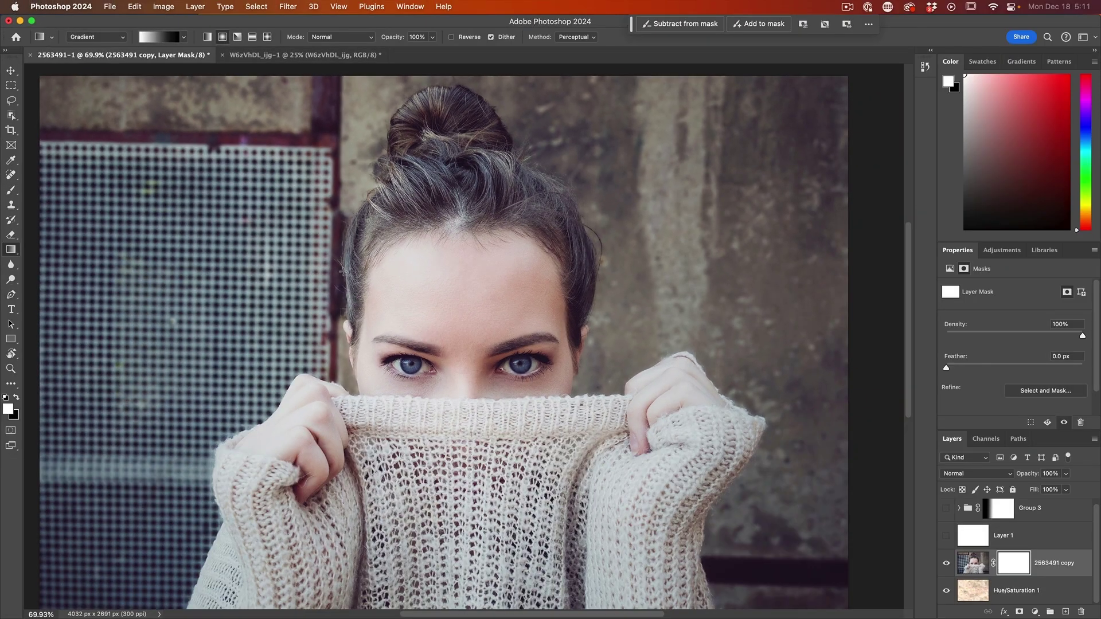
# Draw a radial gradient from the brow on the copy's mask, widening its midpoint to reveal more face
pyautogui.moveTo(448, 331); pyautogui.dragTo(679, 492)
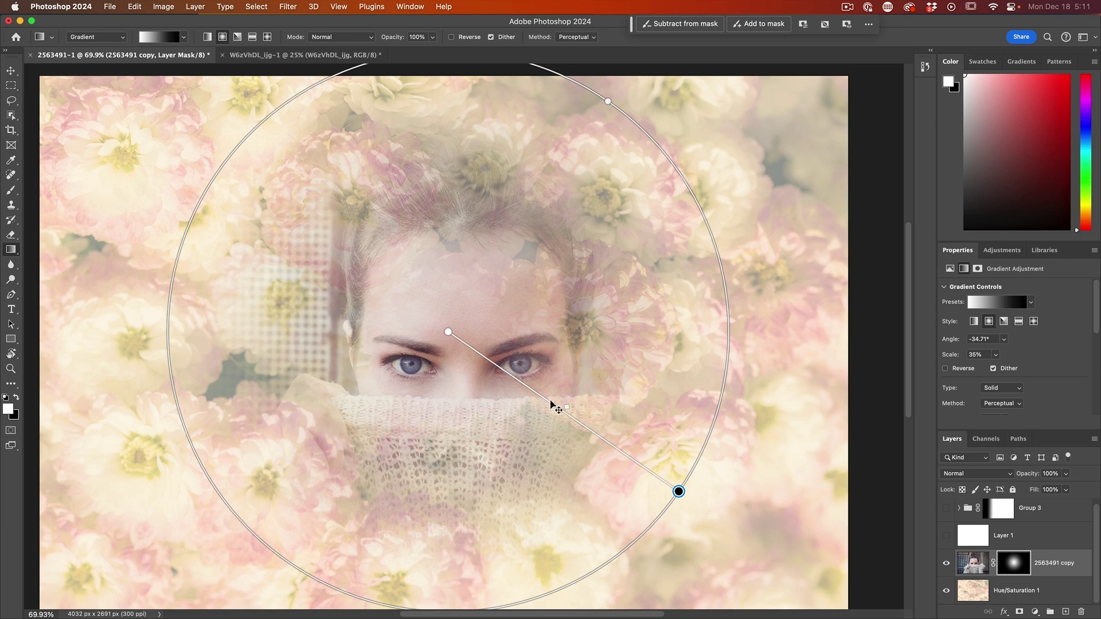
pyautogui.moveTo(566, 409); pyautogui.dragTo(629, 450)
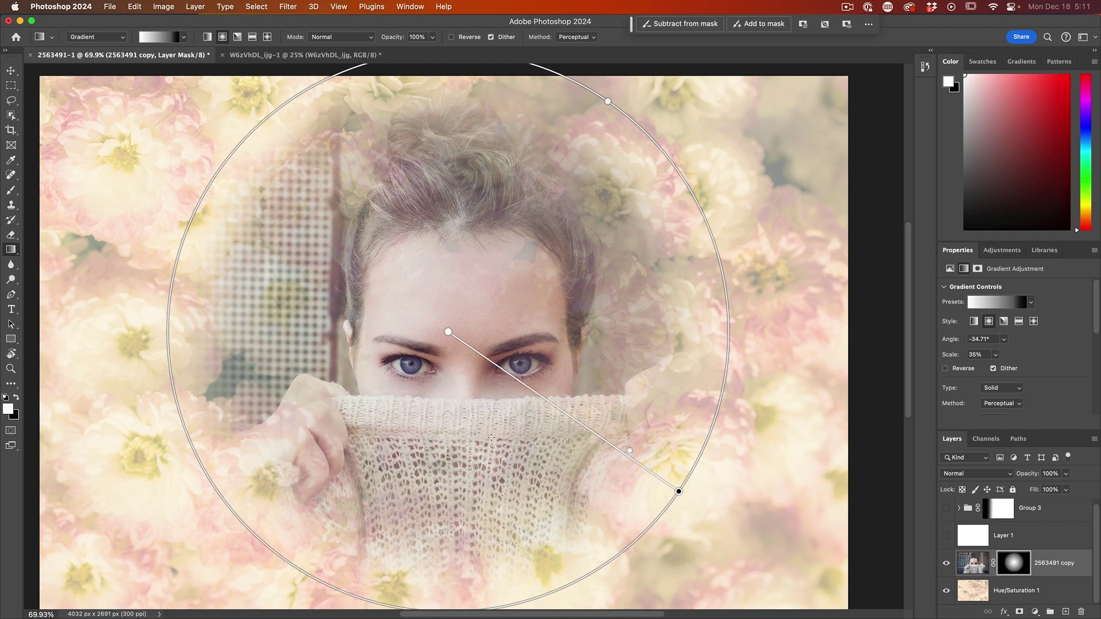
pyautogui.click(452, 37)
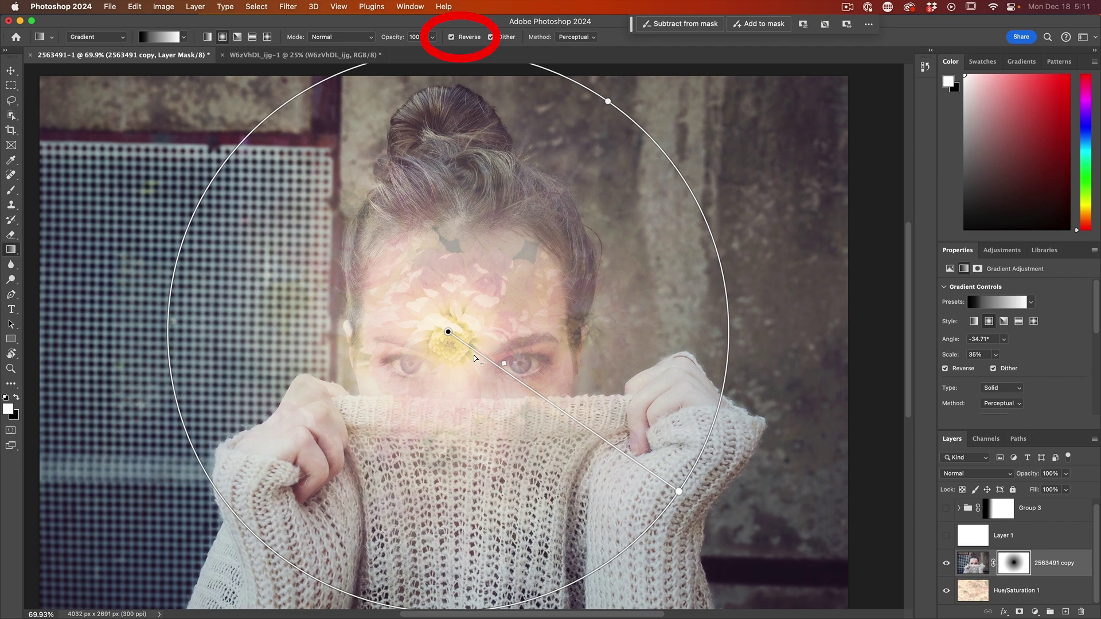
pyautogui.click(452, 37)
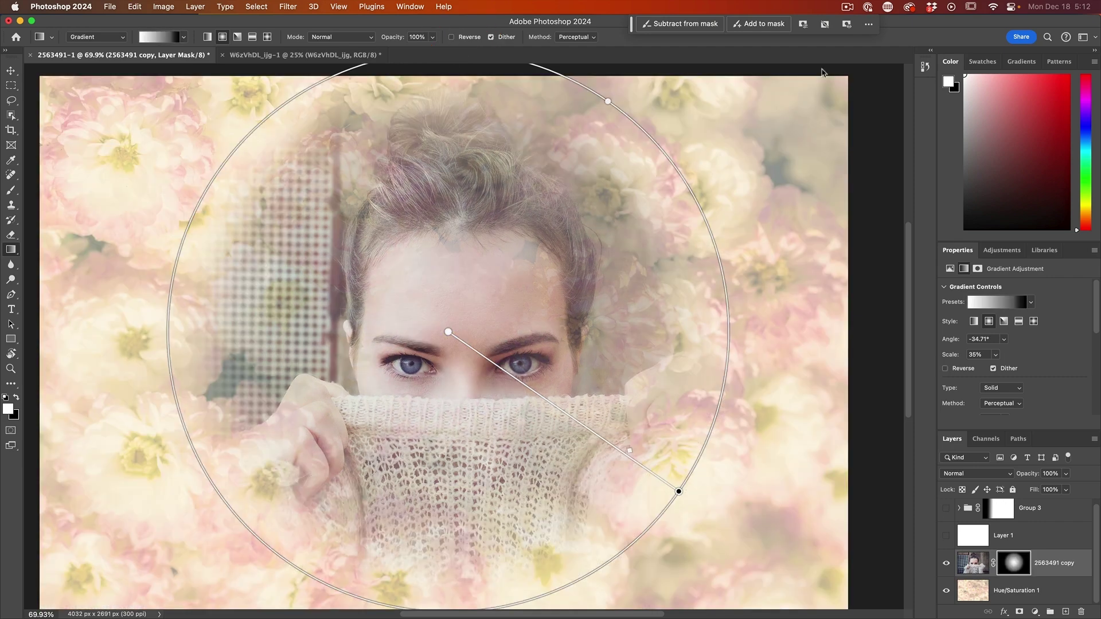